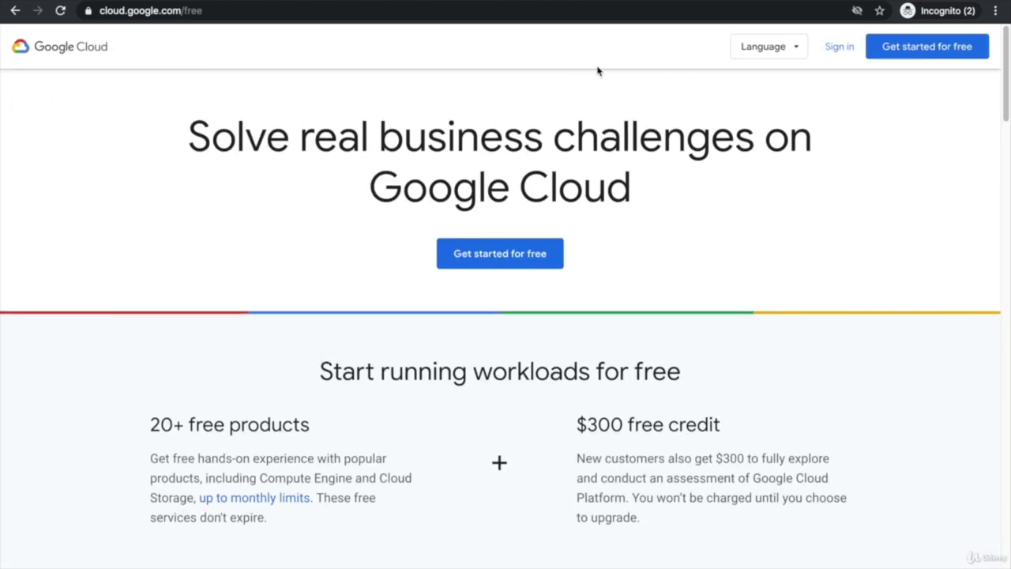
- Open the Google Cloud free trial sign-up and bring up the account creation form for personal use
{"action": "left_click", "coordinate": [914, 49]}
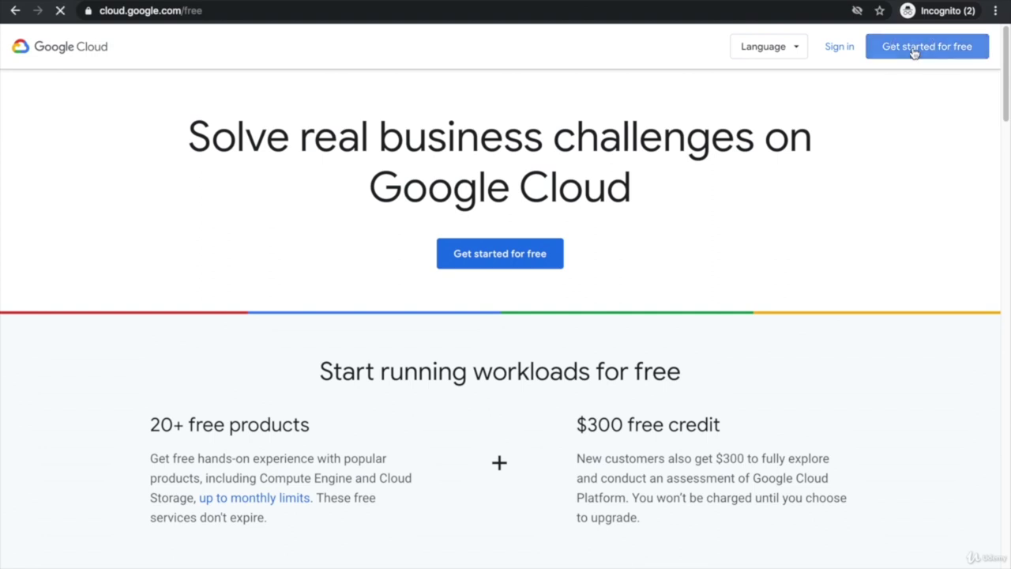
{"action": "left_click", "coordinate": [16, 13]}
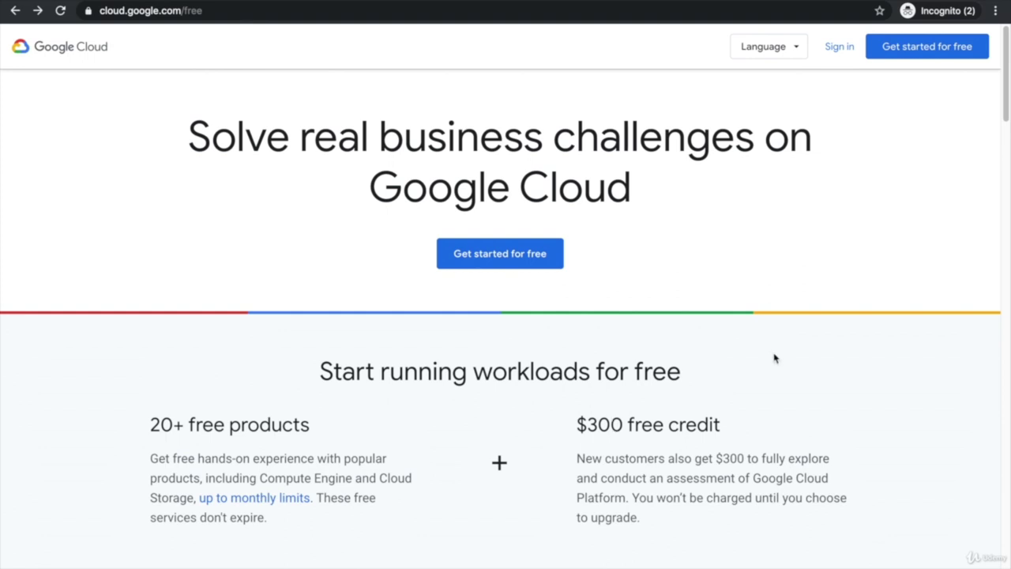
{"action": "left_click", "coordinate": [909, 49]}
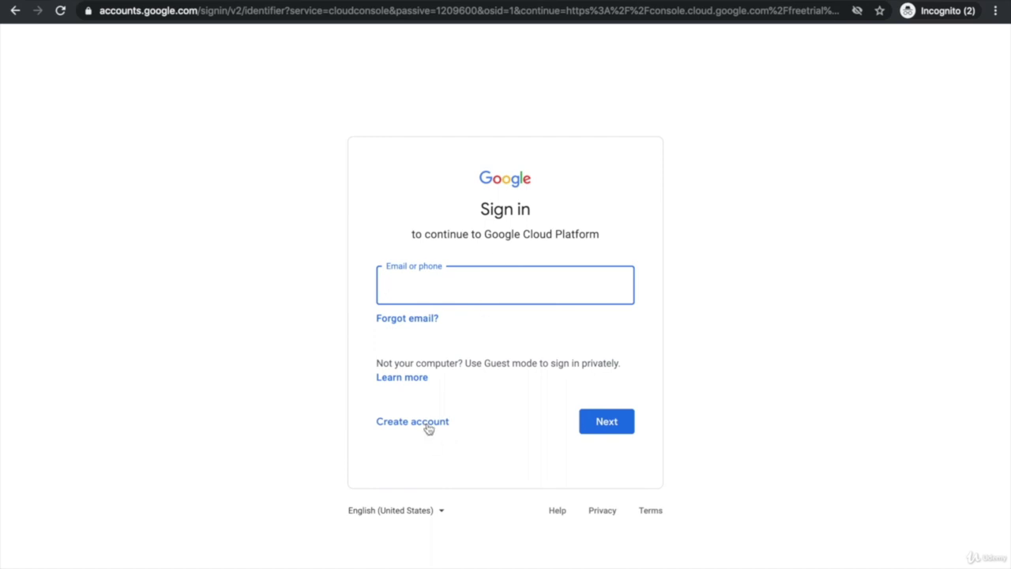
{"action": "left_click", "coordinate": [428, 427]}
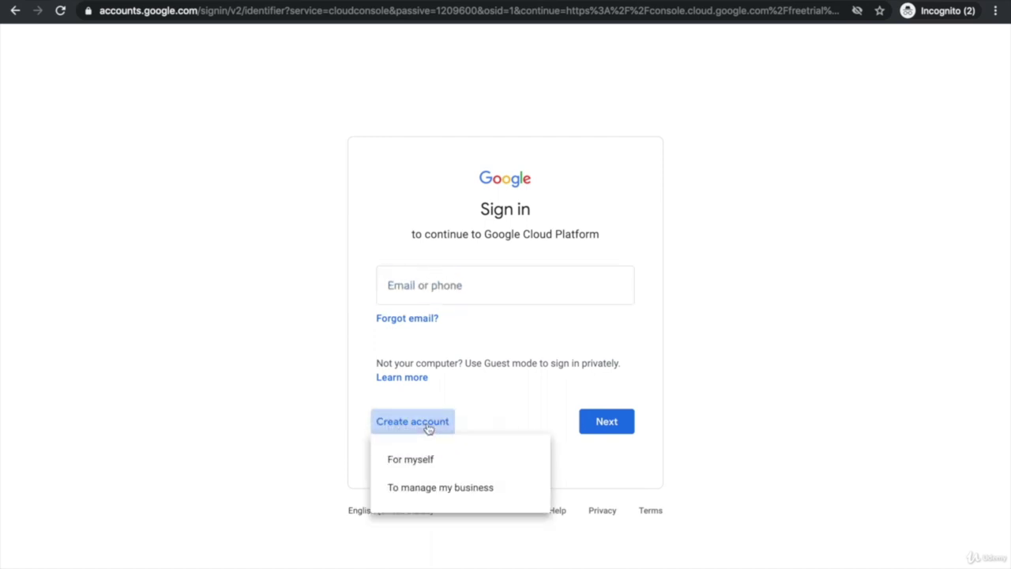
{"action": "left_click", "coordinate": [426, 458]}
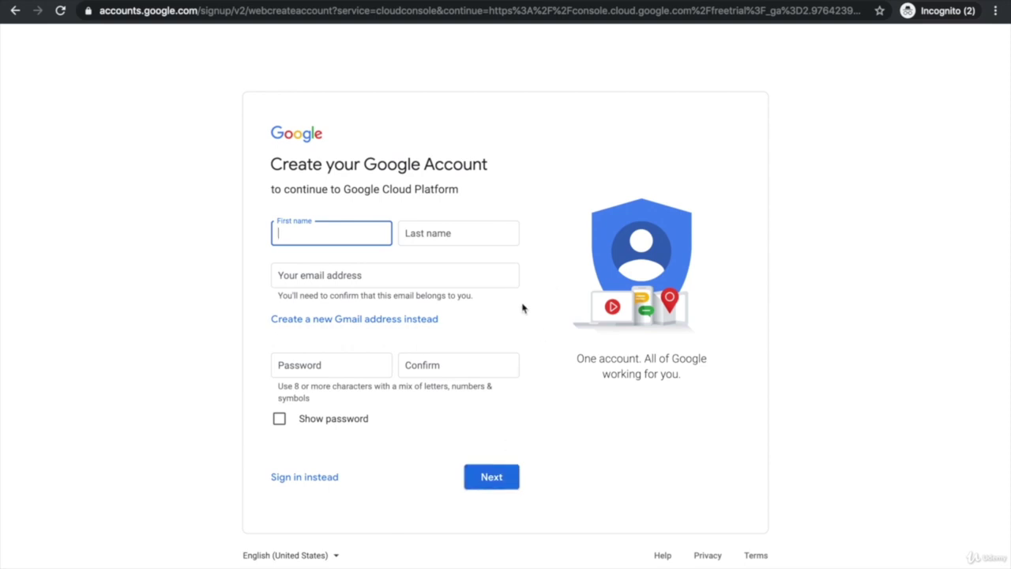
- Switch to the Chrome window with the tradebird-dev VM instances in full screen and highlight the remaining credit amount
{"action": "key", "text": "ctrl+Left"}
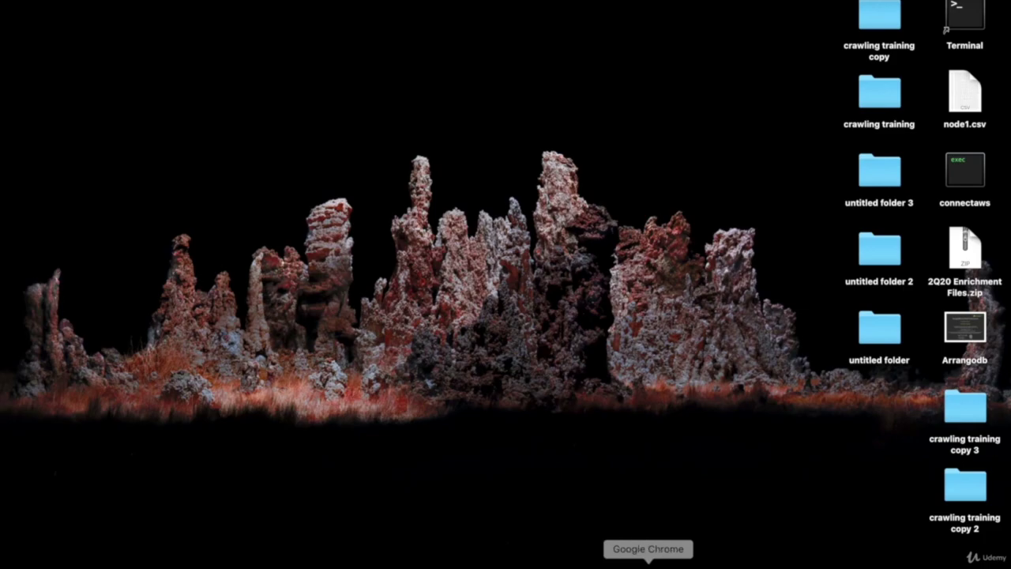
{"action": "left_click", "coordinate": [648, 562]}
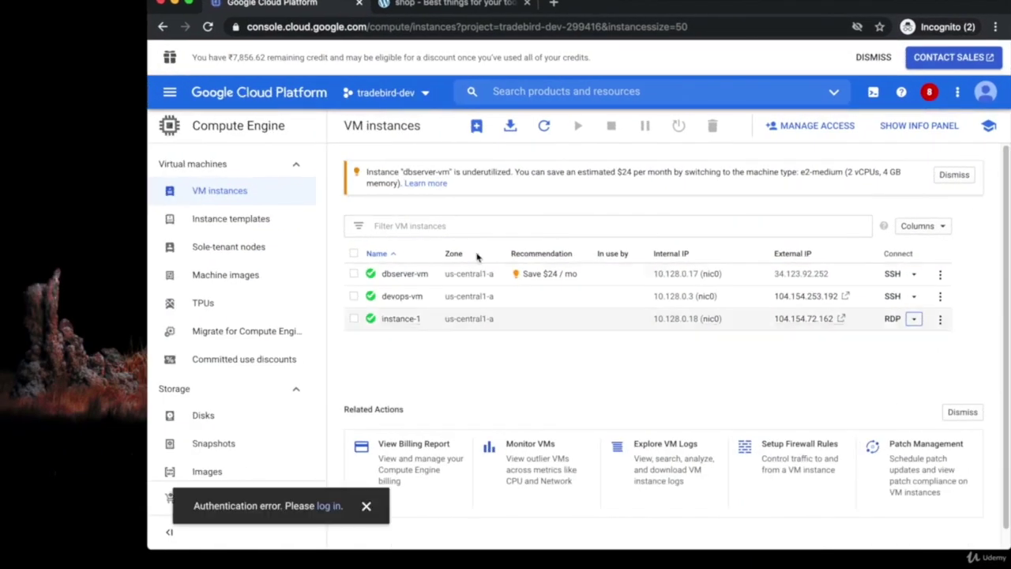
{"action": "left_click", "coordinate": [189, 4]}
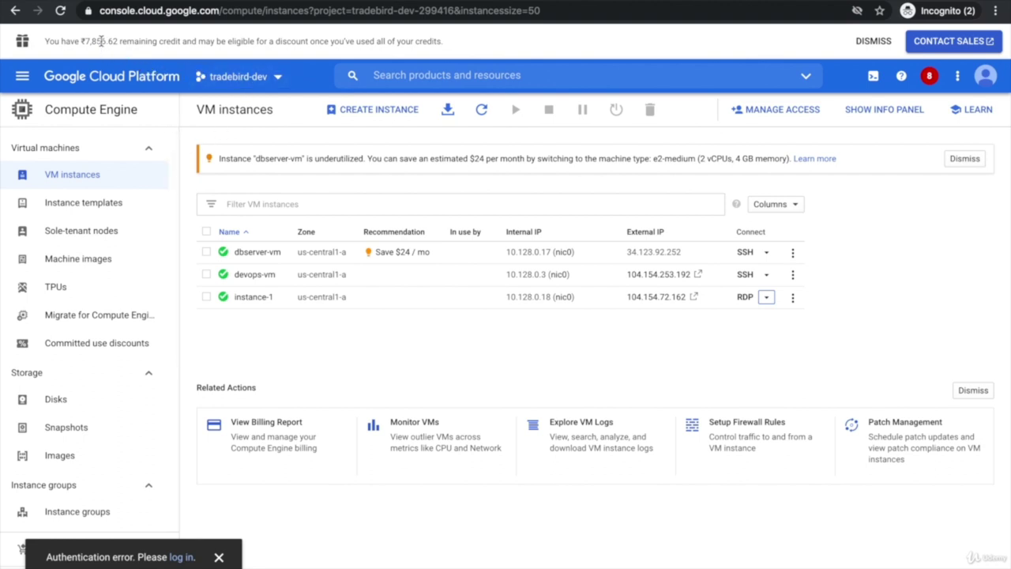
{"action": "left_click_drag", "start_coordinate": [82, 42], "coordinate": [110, 41]}
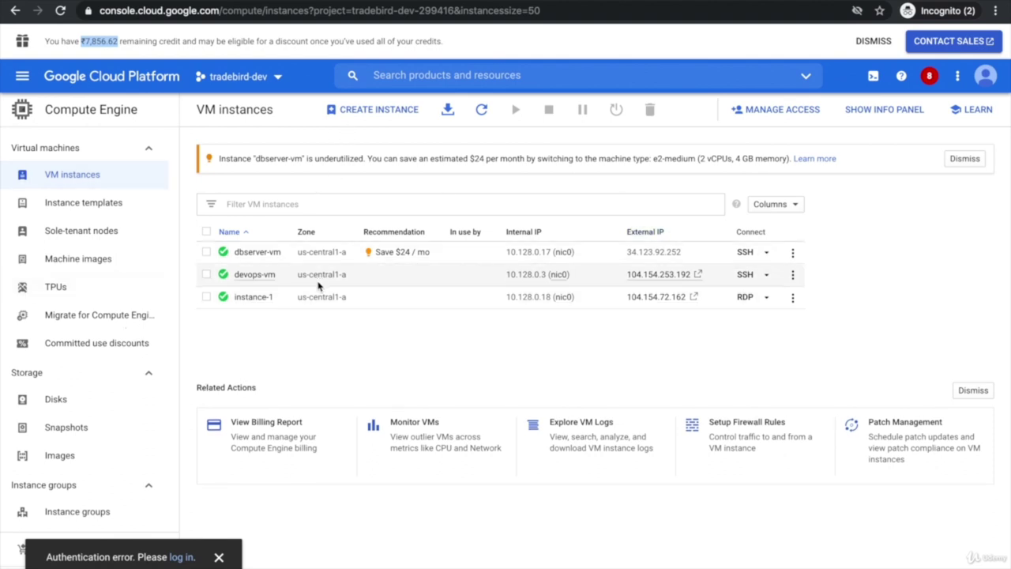
- Start a new VM instance and name it ubuntu-crawl
{"action": "left_click", "coordinate": [386, 117]}
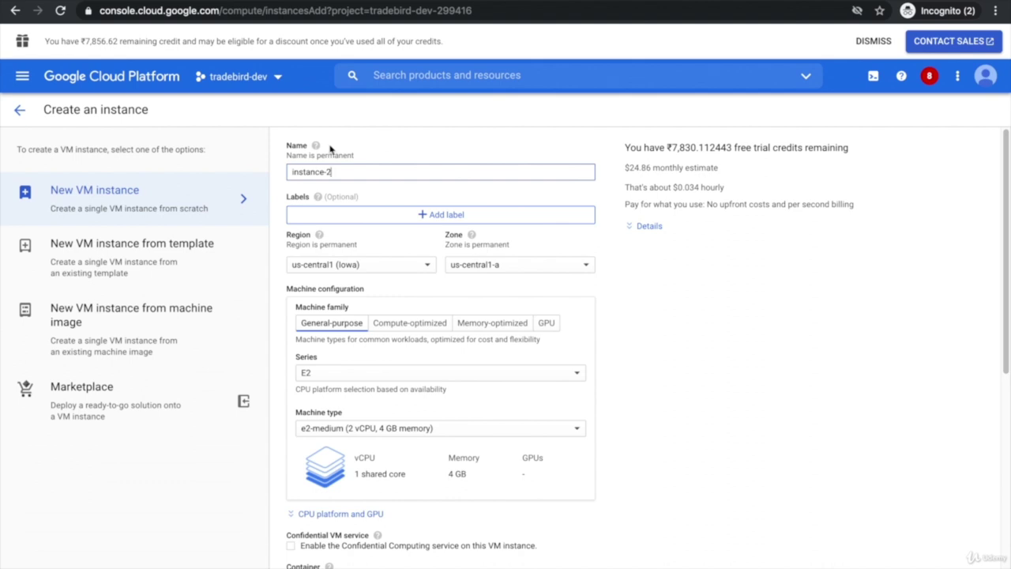
{"action": "triple_click", "coordinate": [336, 170]}
{"action": "type", "text": "ubuntu-crawl"}
- Set the instance's boot disk to the Ubuntu operating system, version Ubuntu 18.04 LTS, and review the disk's size setting
{"action": "scroll", "coordinate": [474, 371], "scroll_direction": "down", "scroll_amount": 1}
{"action": "scroll", "coordinate": [391, 413], "scroll_direction": "down", "scroll_amount": 1}
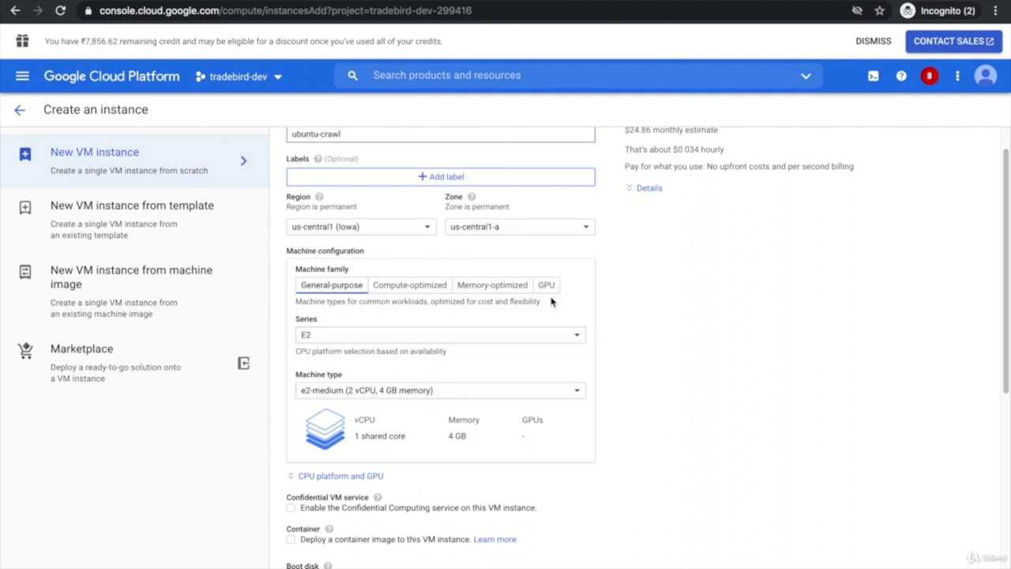
{"action": "scroll", "coordinate": [507, 339], "scroll_direction": "down", "scroll_amount": 1}
{"action": "scroll", "coordinate": [517, 371], "scroll_direction": "down", "scroll_amount": 3}
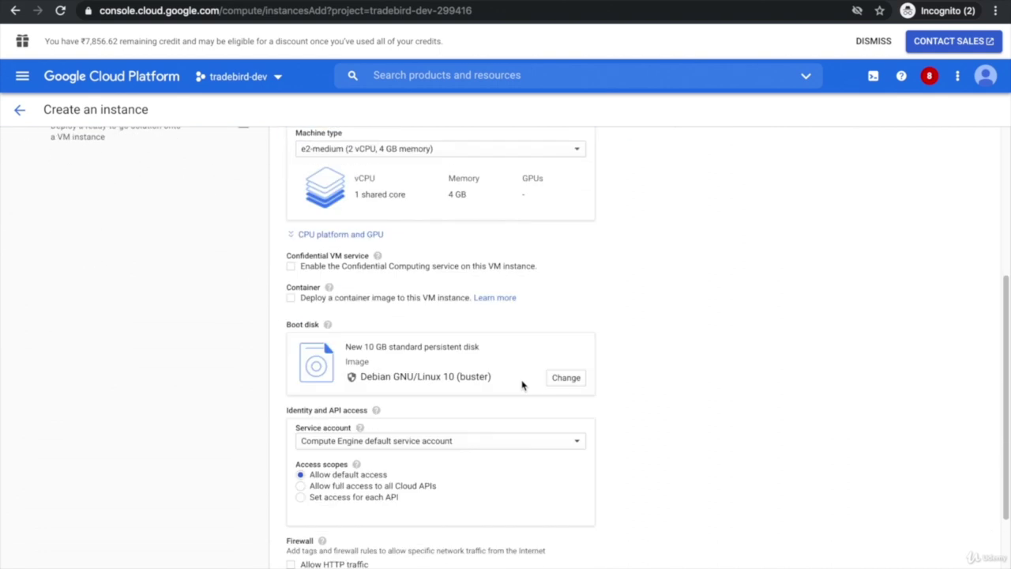
{"action": "left_click", "coordinate": [566, 379]}
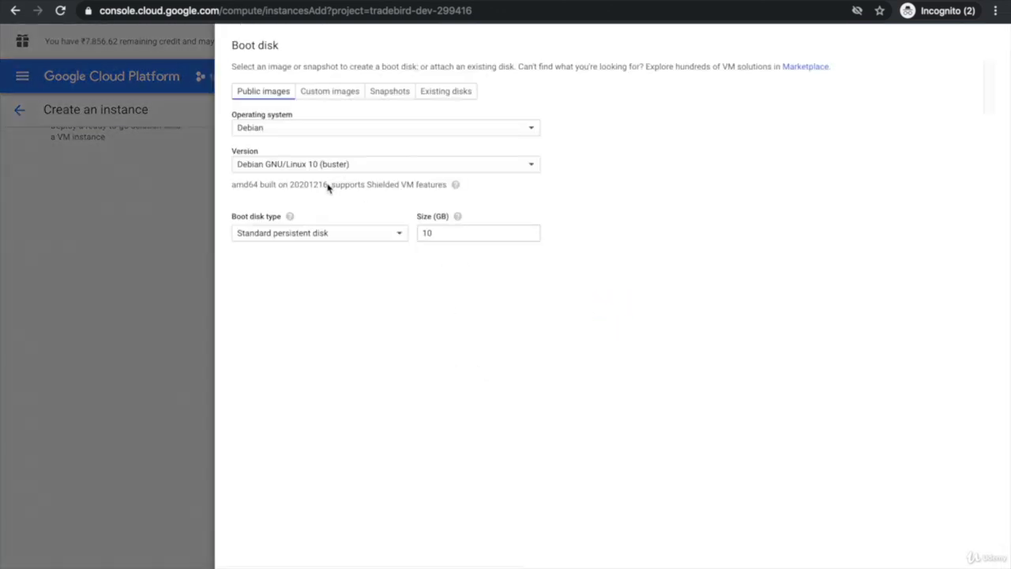
{"action": "left_click", "coordinate": [299, 127]}
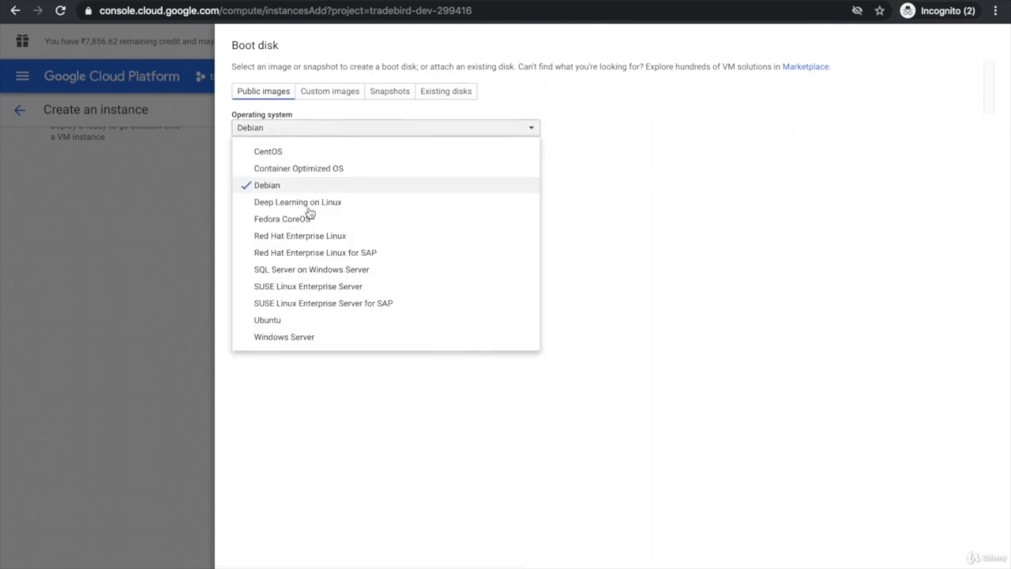
{"action": "left_click", "coordinate": [276, 320]}
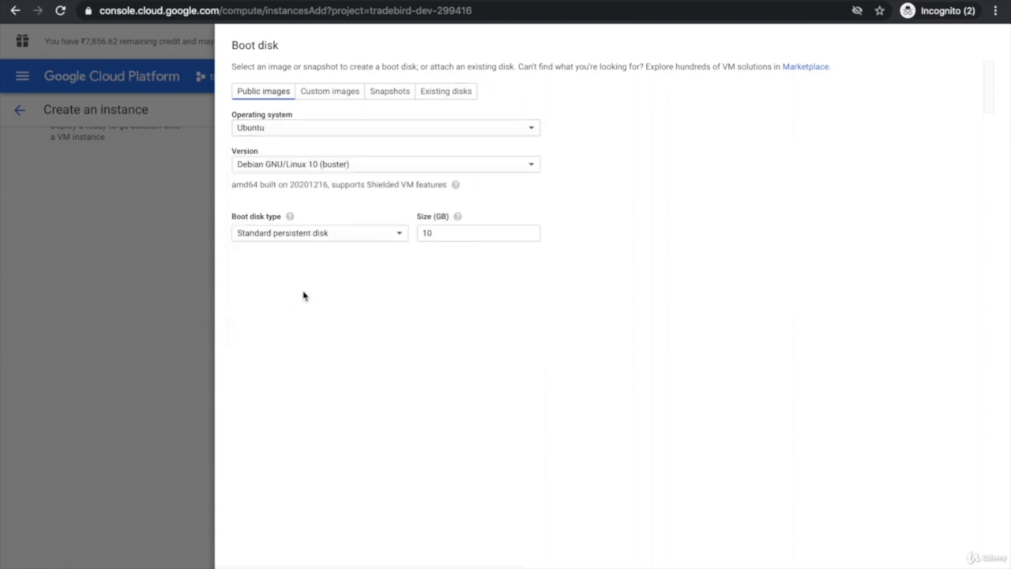
{"action": "left_click", "coordinate": [315, 165]}
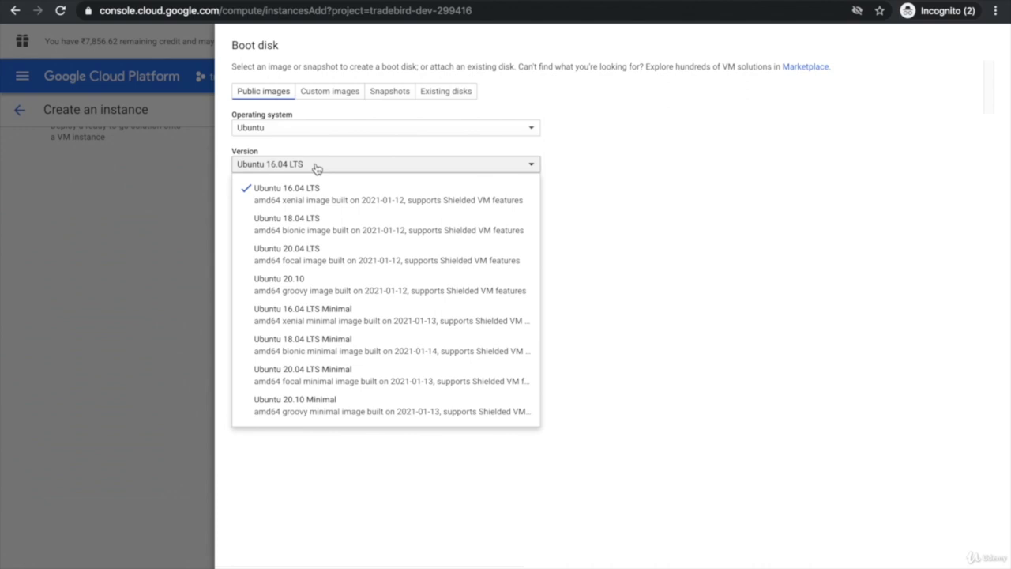
{"action": "left_click", "coordinate": [297, 225]}
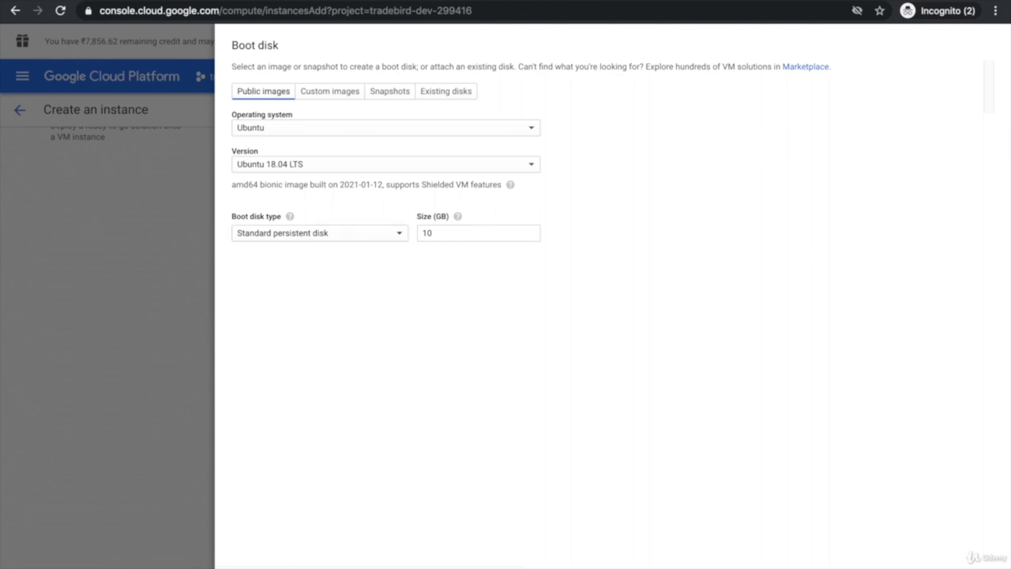
{"action": "left_click", "coordinate": [465, 235]}
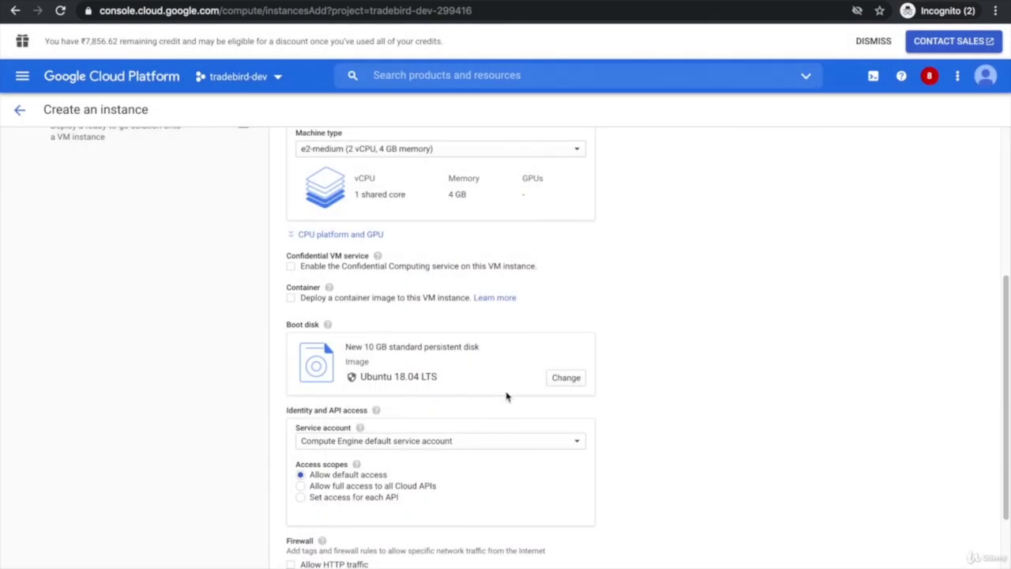
{"action": "left_click", "coordinate": [565, 379]}
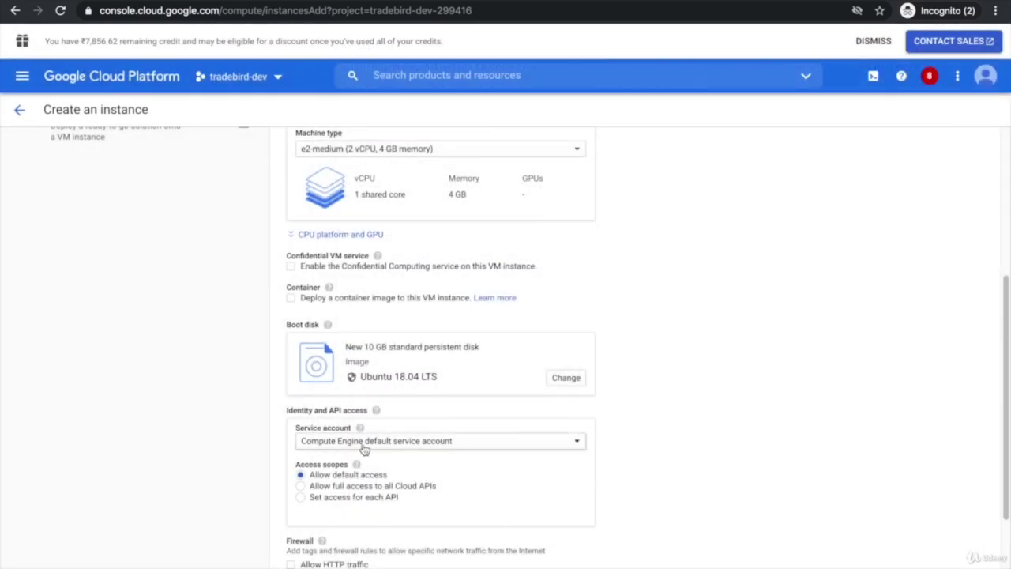
- Create the ubuntu-crawl instance without allowing HTTP traffic
{"action": "scroll", "coordinate": [365, 448], "scroll_direction": "down", "scroll_amount": 4}
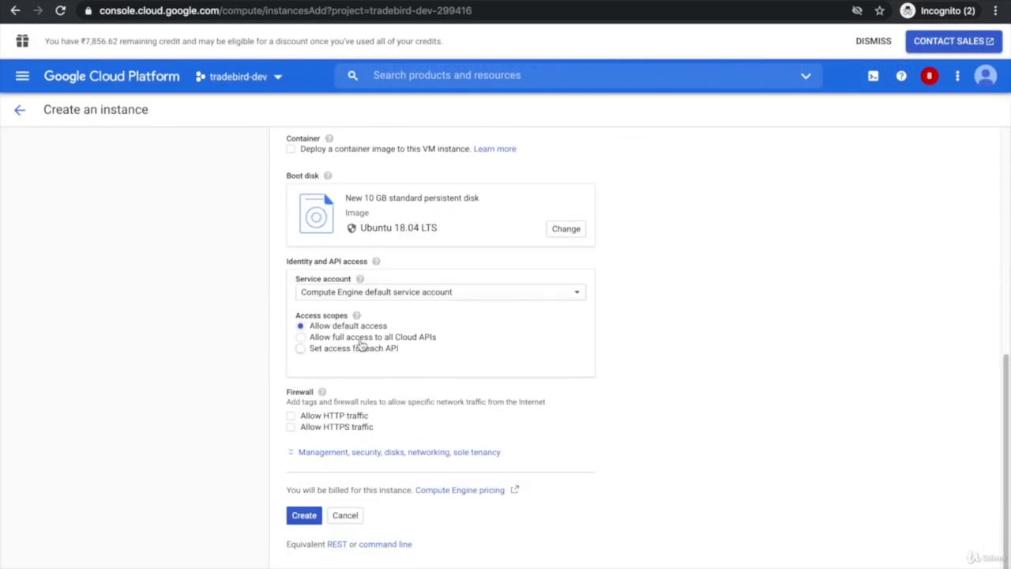
{"action": "left_click", "coordinate": [291, 417]}
{"action": "left_click", "coordinate": [292, 417]}
{"action": "left_click", "coordinate": [304, 517]}
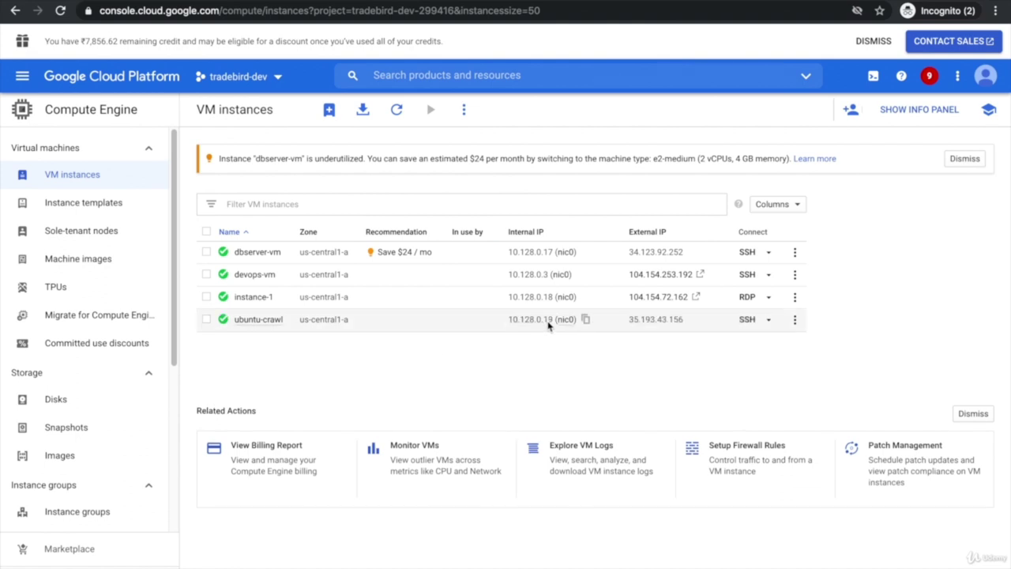
- Connect to the ubuntu-crawl instance over SSH and run the date command in its terminal
{"action": "left_click", "coordinate": [747, 321]}
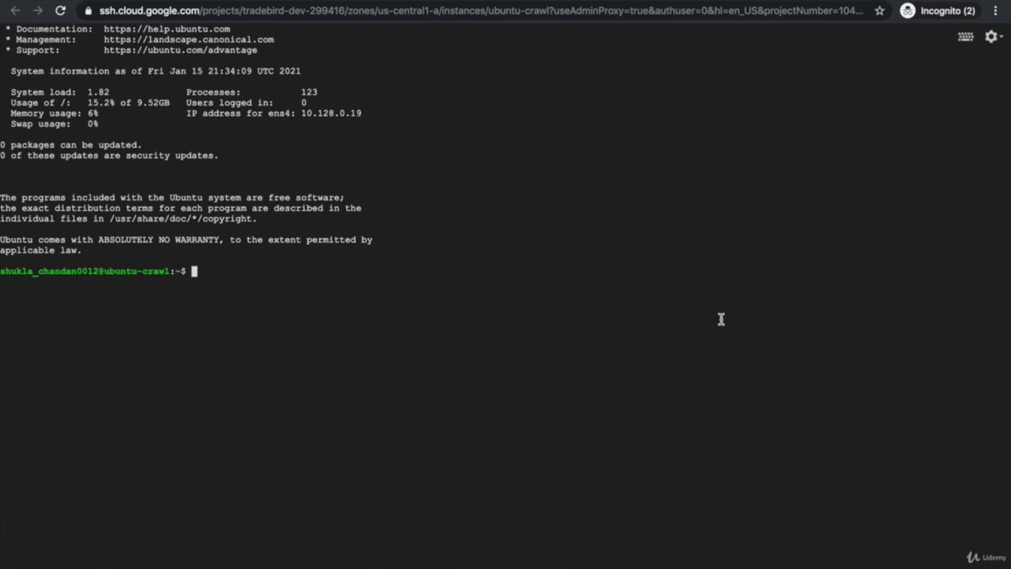
{"action": "key", "text": "Return"}
{"action": "key", "text": "Return"}
{"action": "key", "text": "Return"}
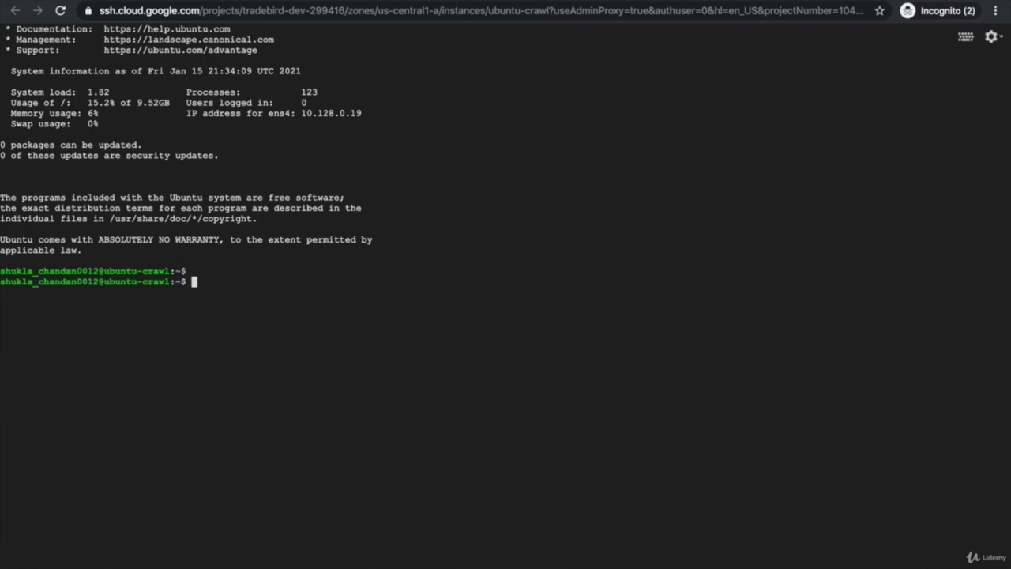
{"action": "type", "text": "date"}
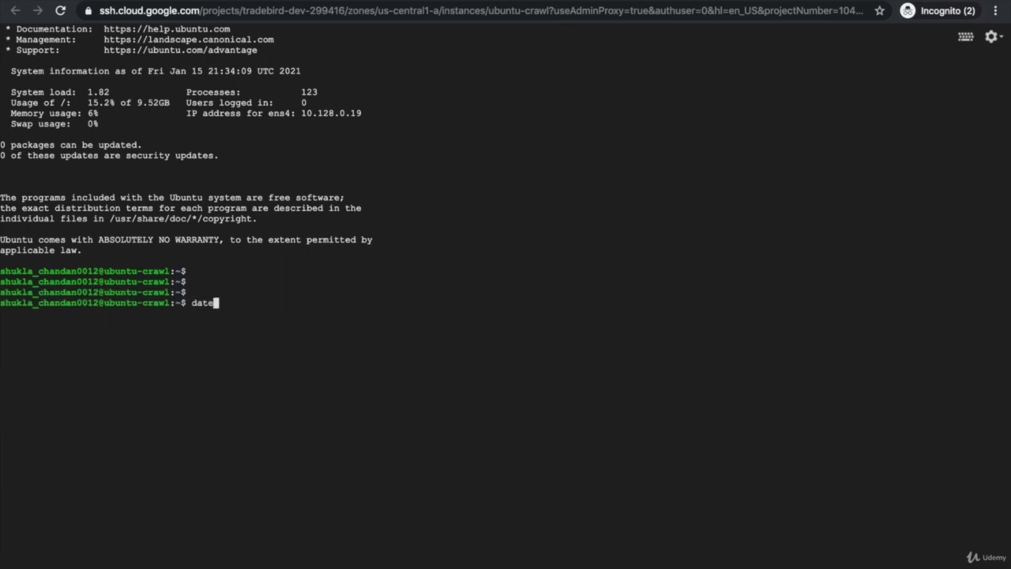
{"action": "key", "text": "Return"}
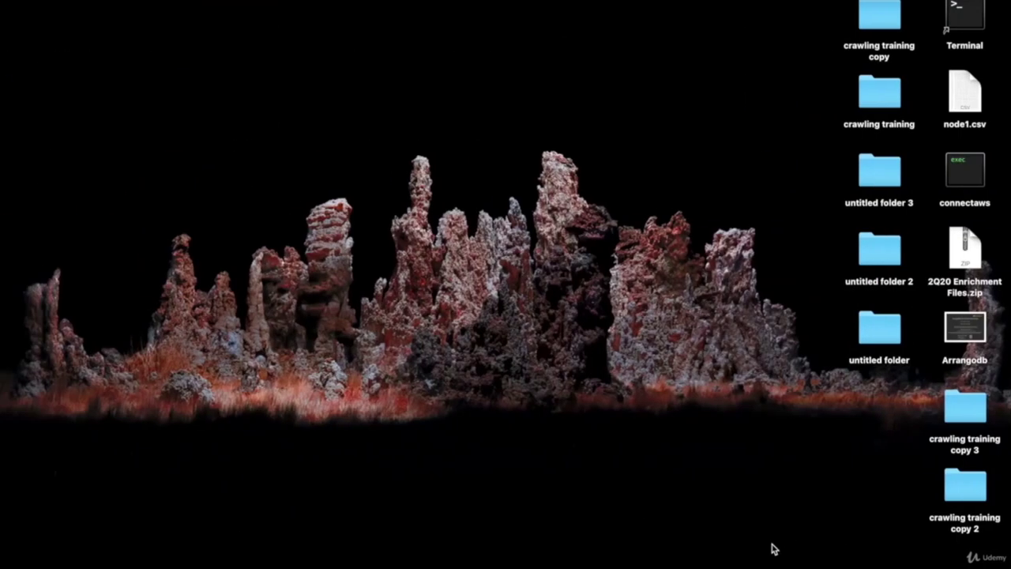
{"action": "right_click", "coordinate": [719, 562]}
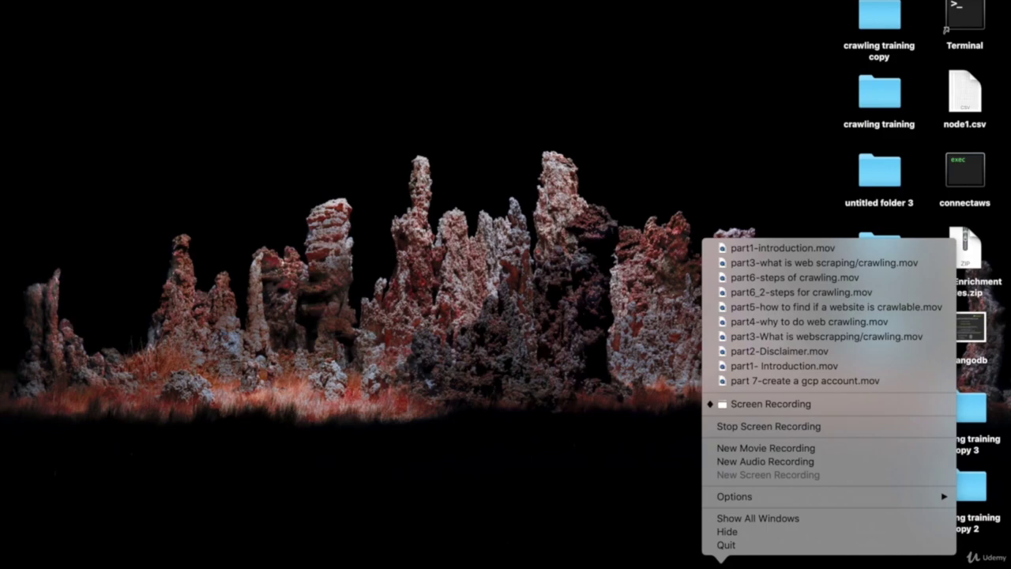
{"action": "left_click", "coordinate": [750, 426]}
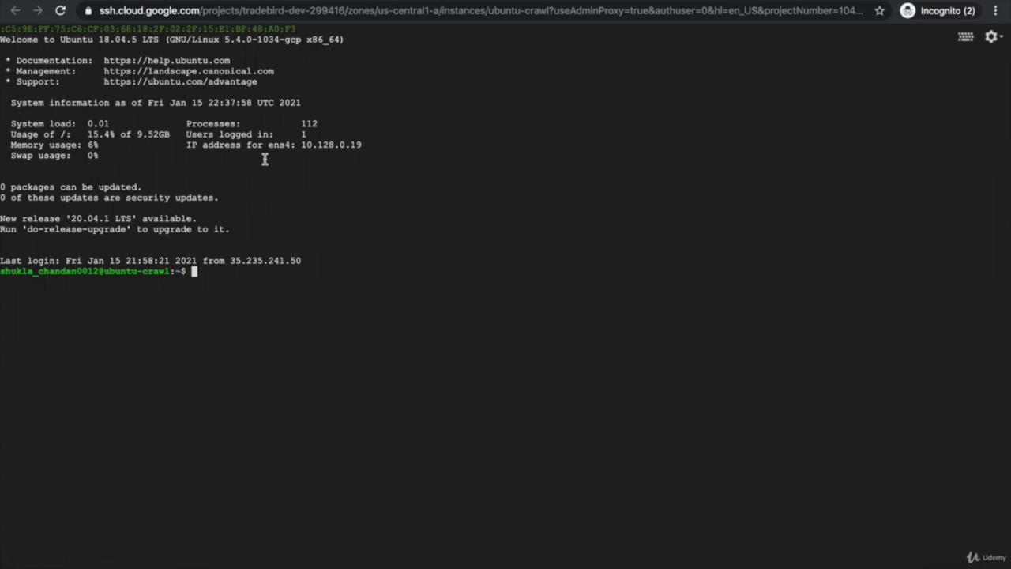
- Close the crawling training folder window and bring the Chrome window with the ubuntu-crawl SSH session to the front
{"action": "mouse_move", "coordinate": [176, 2]}
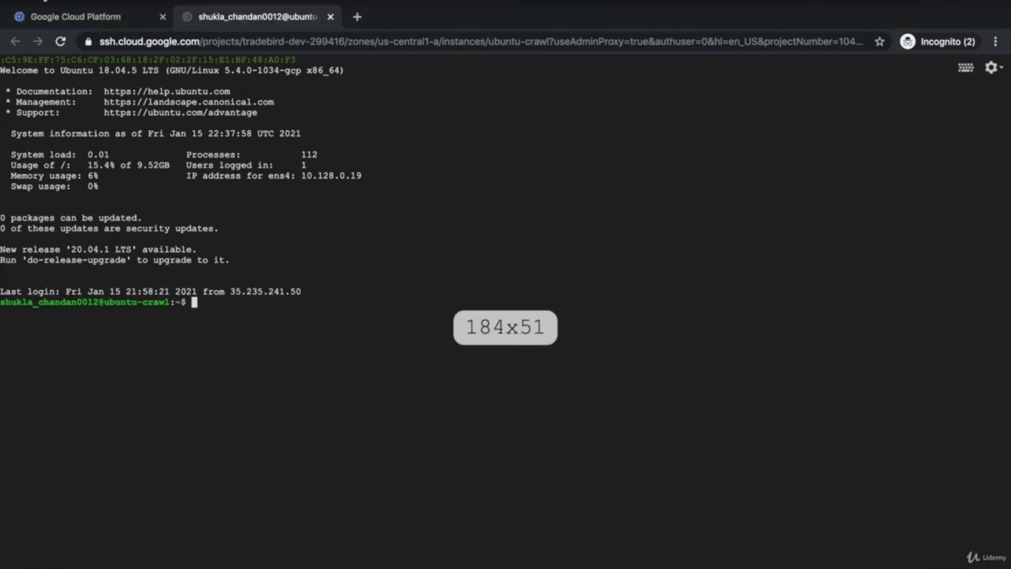
{"action": "key", "text": "ctrl+super+f"}
{"action": "left_click", "coordinate": [44, 31]}
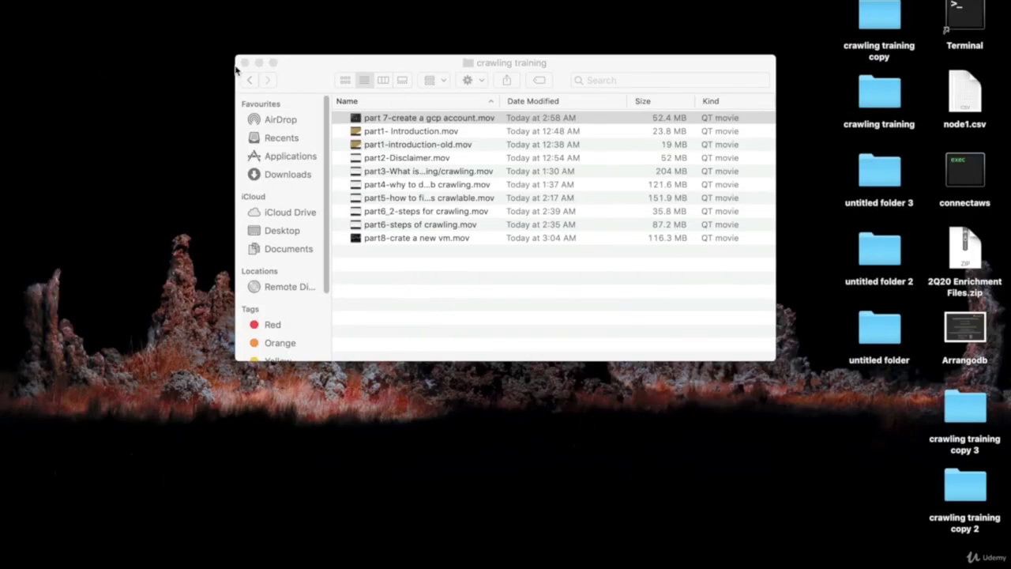
{"action": "left_click", "coordinate": [245, 62]}
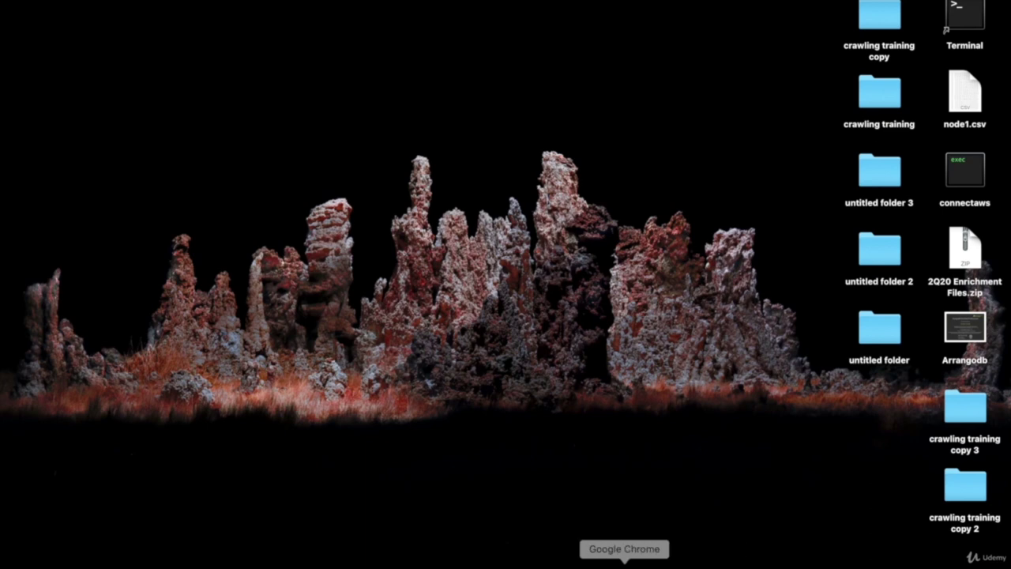
{"action": "left_click", "coordinate": [625, 562]}
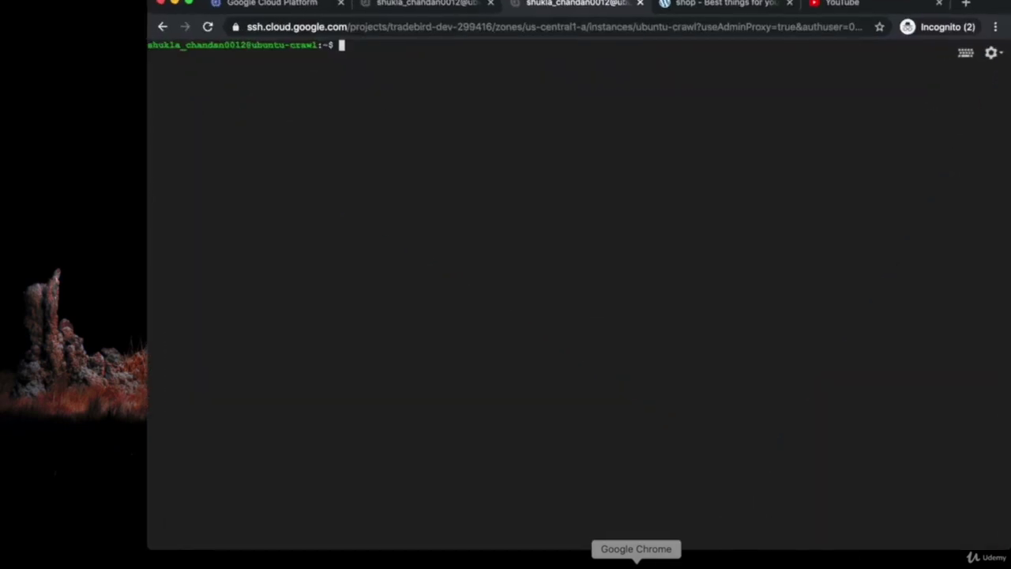